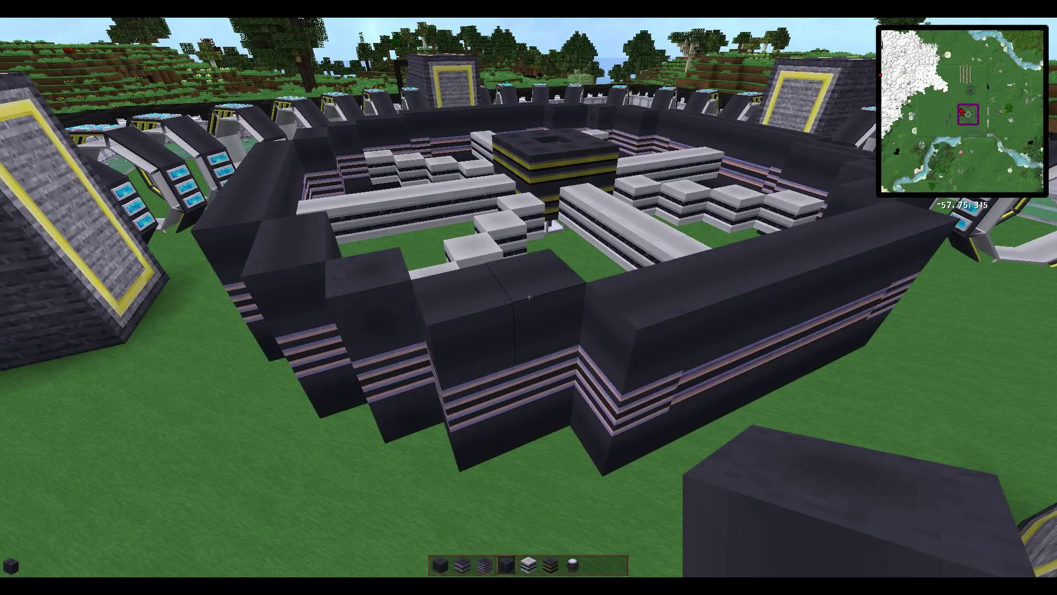
key(s)
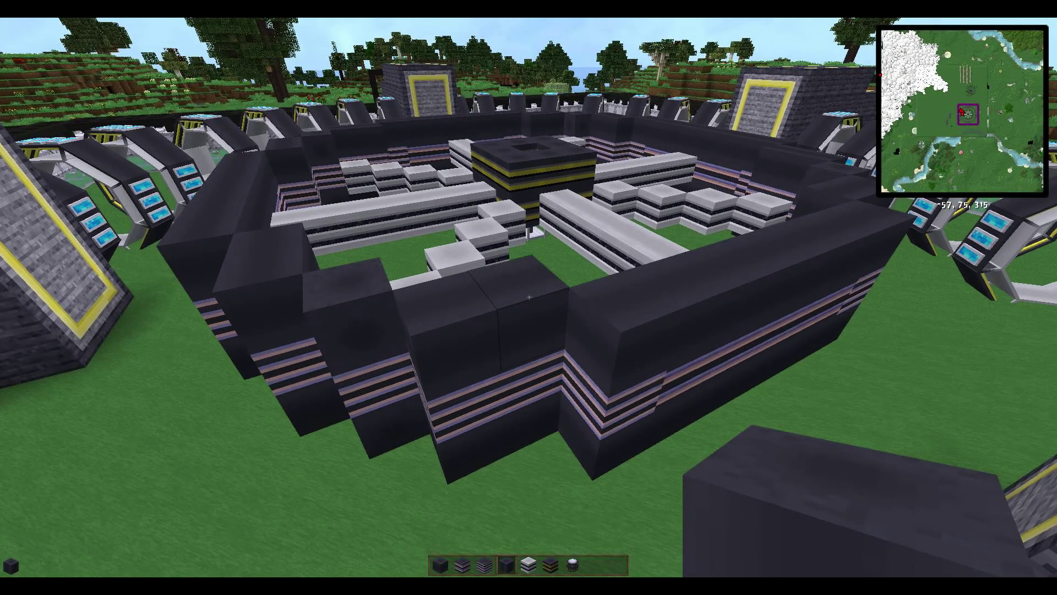
key(w)
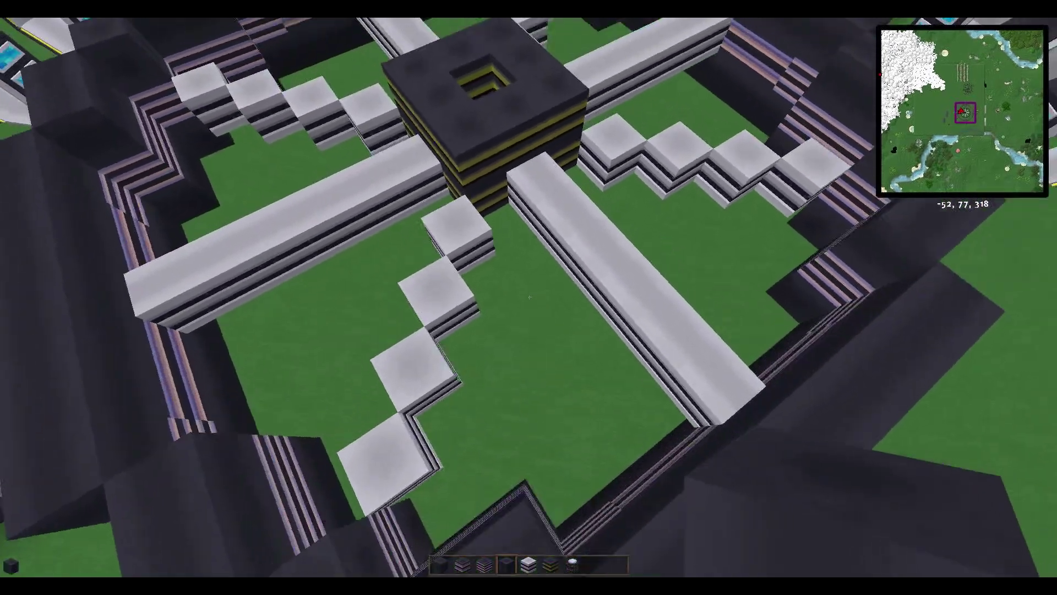
key(w)
key(shift)
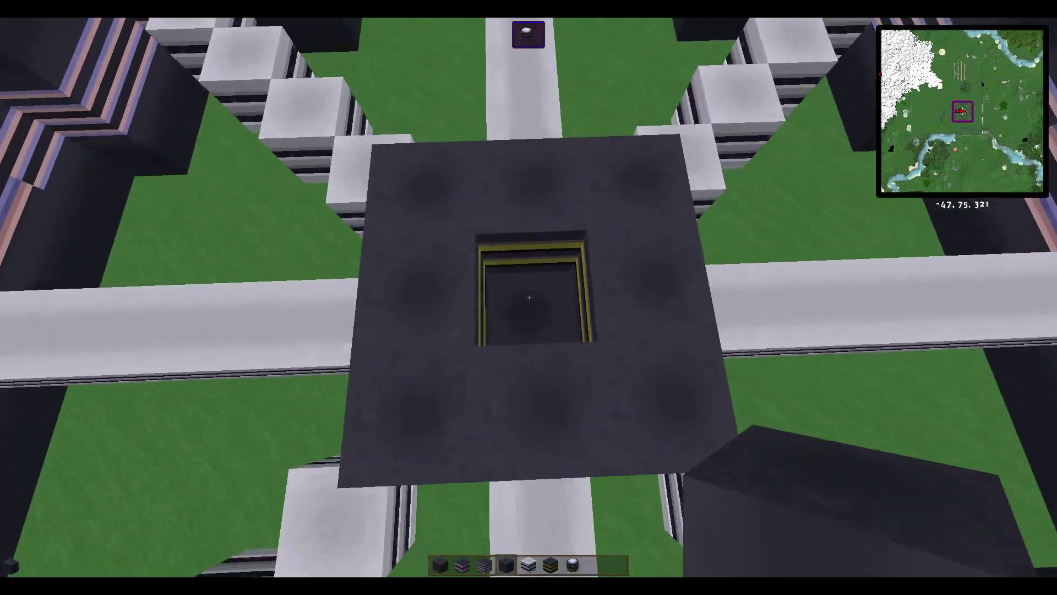
scroll(529, 298, down, 1)
key(shift)
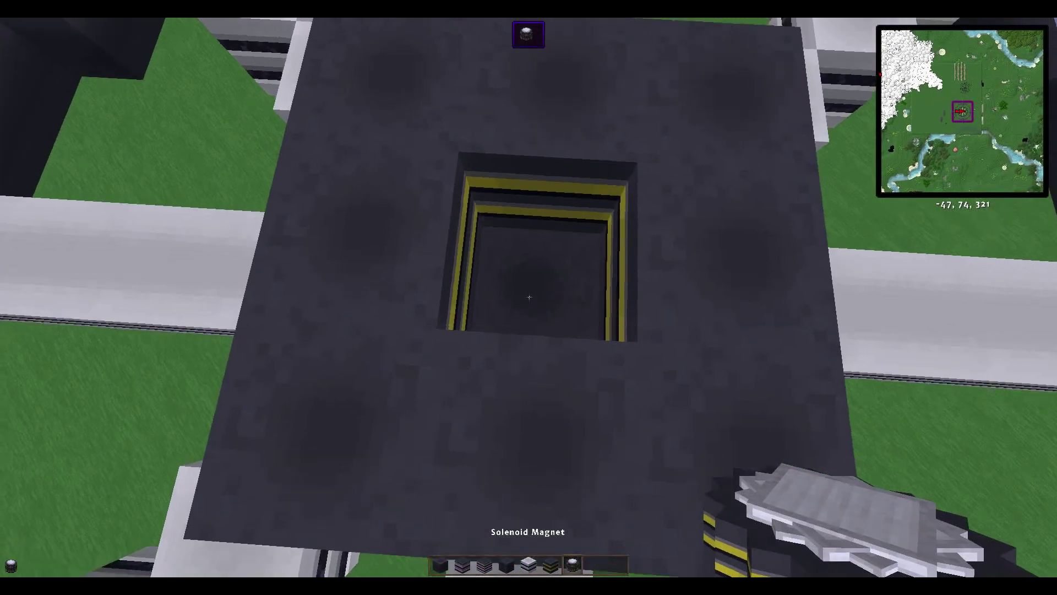
key(shift)
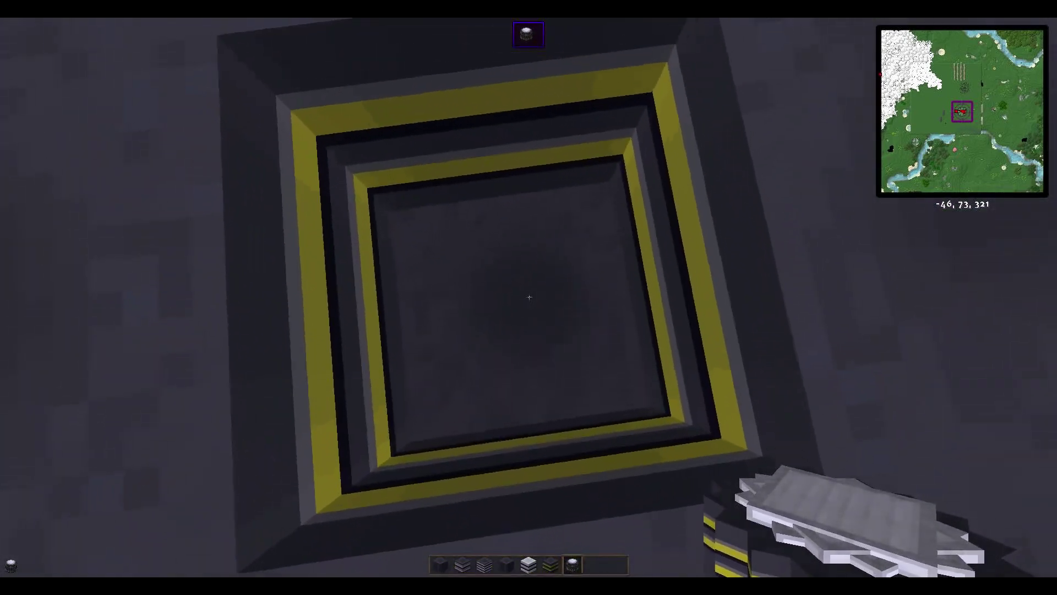
key(space)
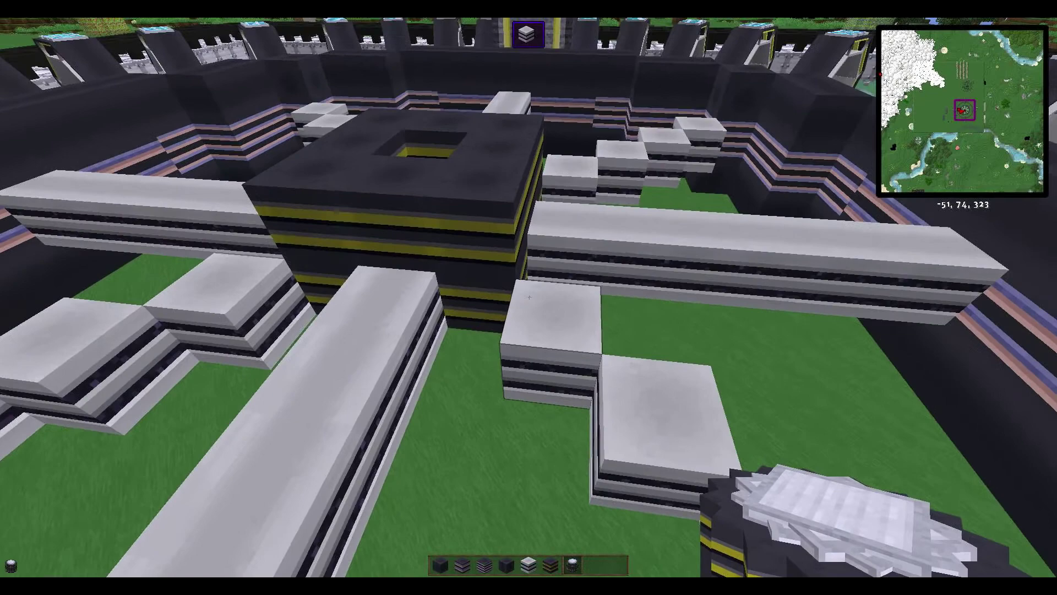
scroll(528, 298, up, 1)
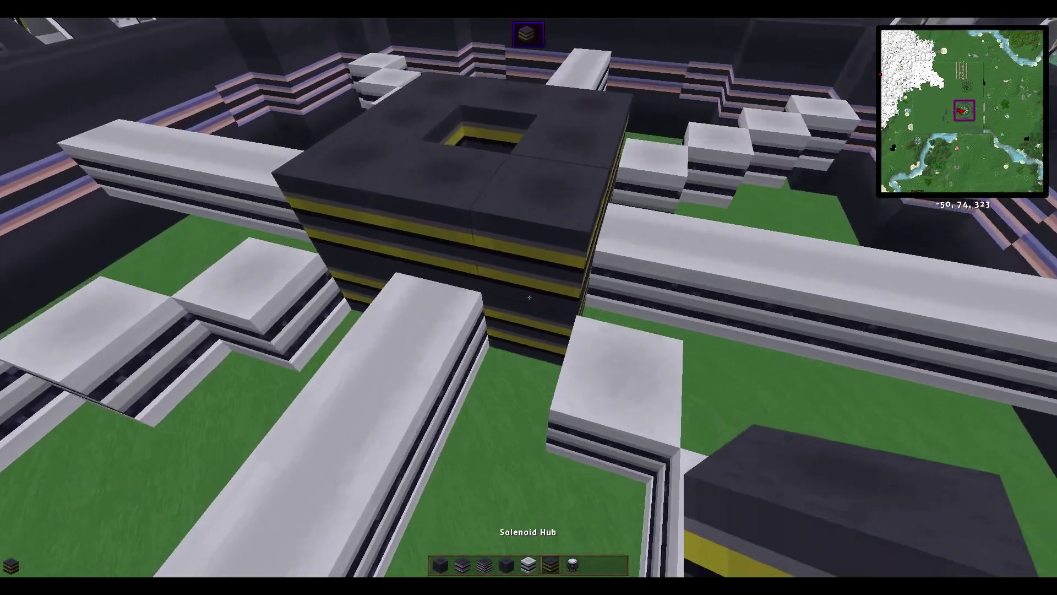
key(w)
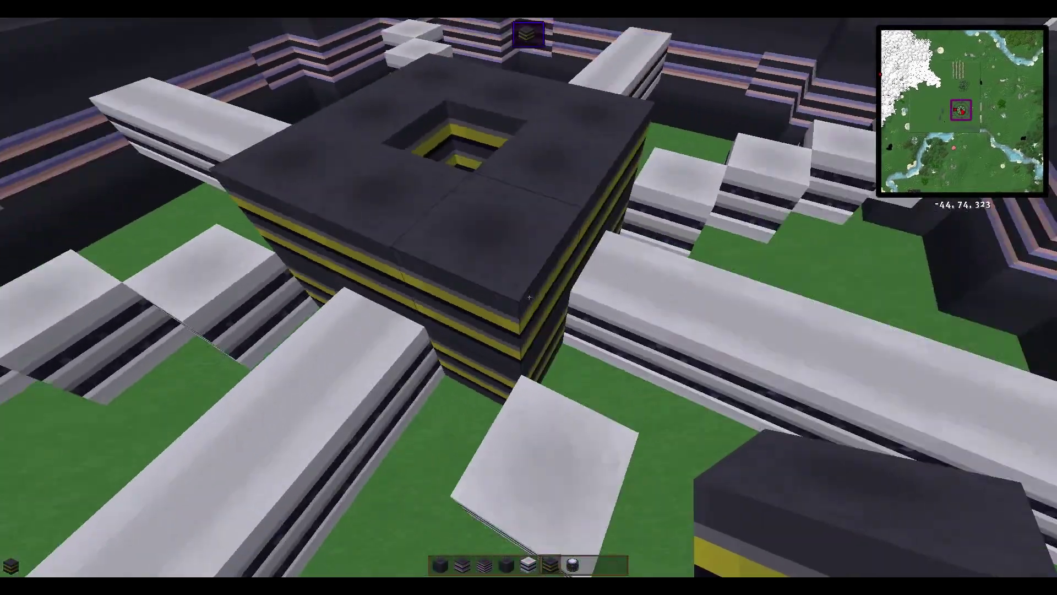
key(w)
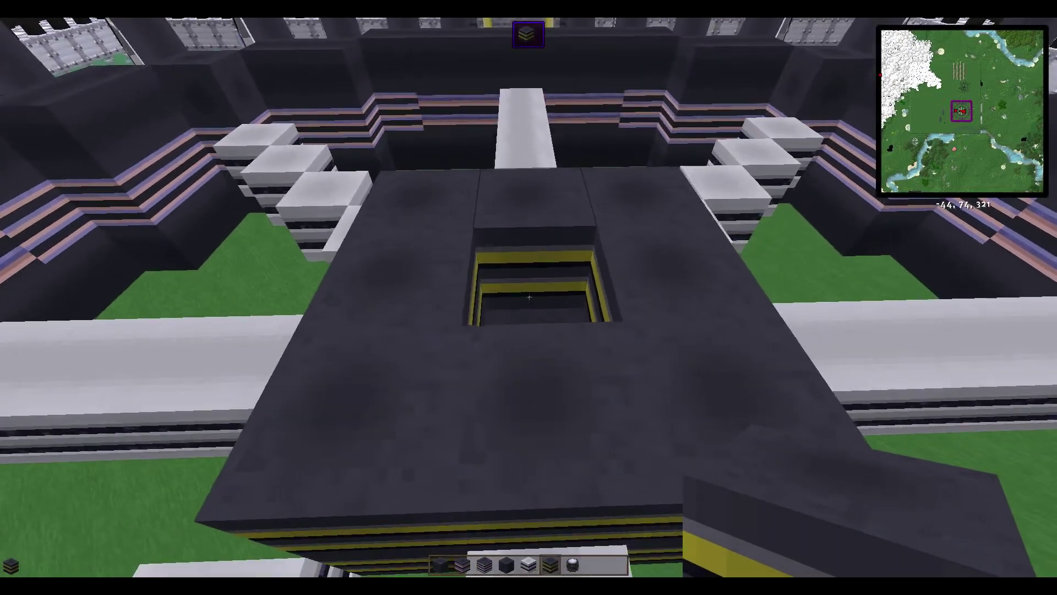
key(w)
key(w)
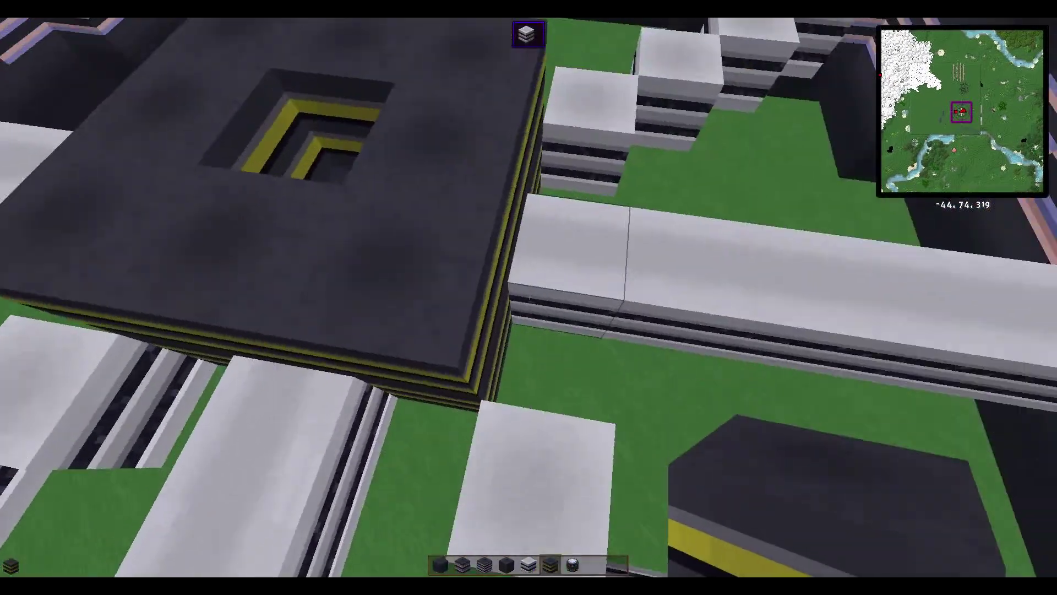
scroll(529, 297, up, 1)
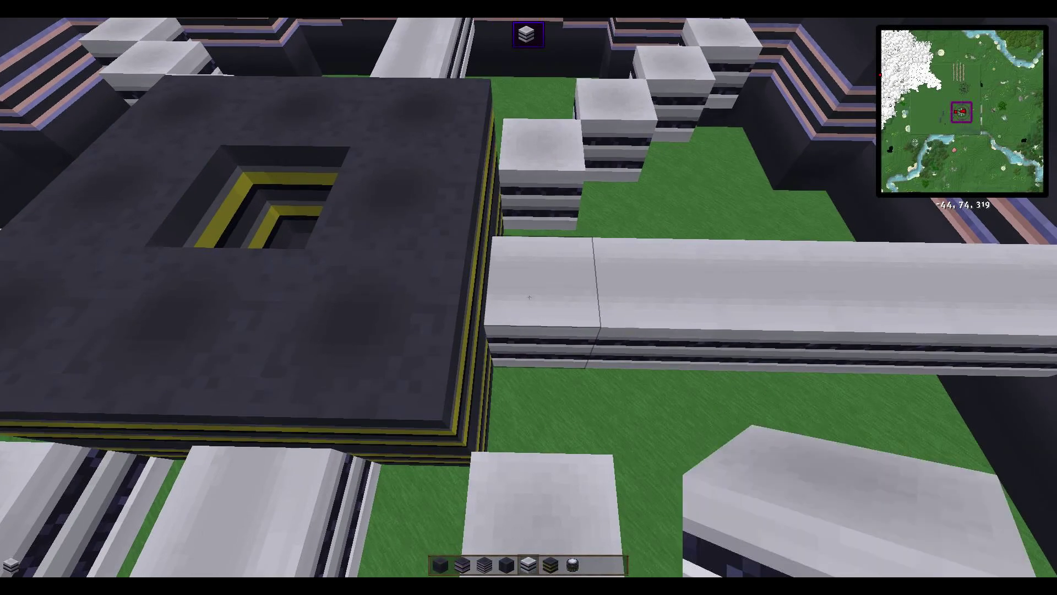
key(w)
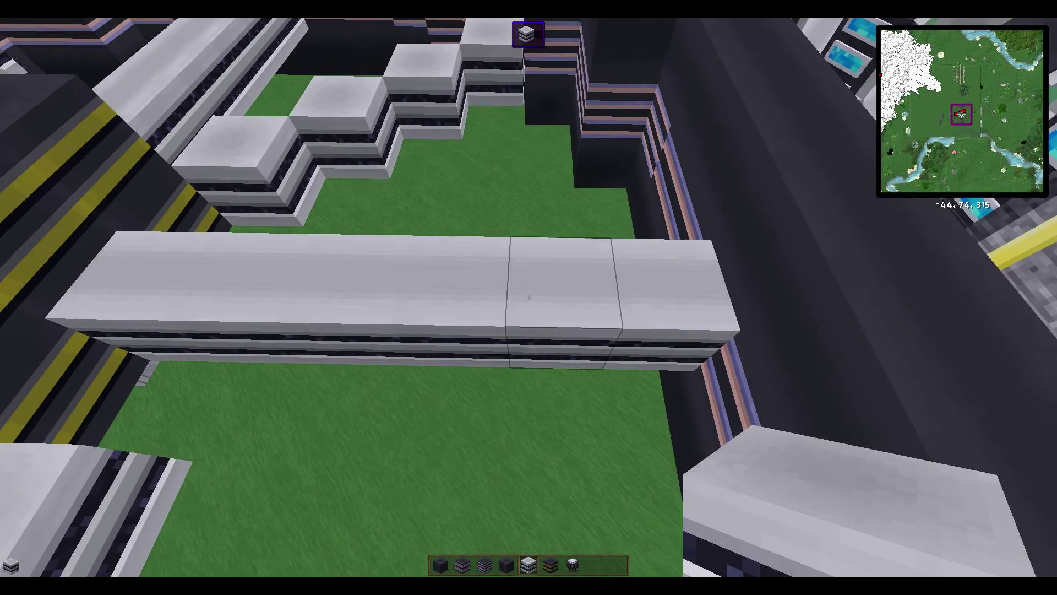
key(w)
key(w)
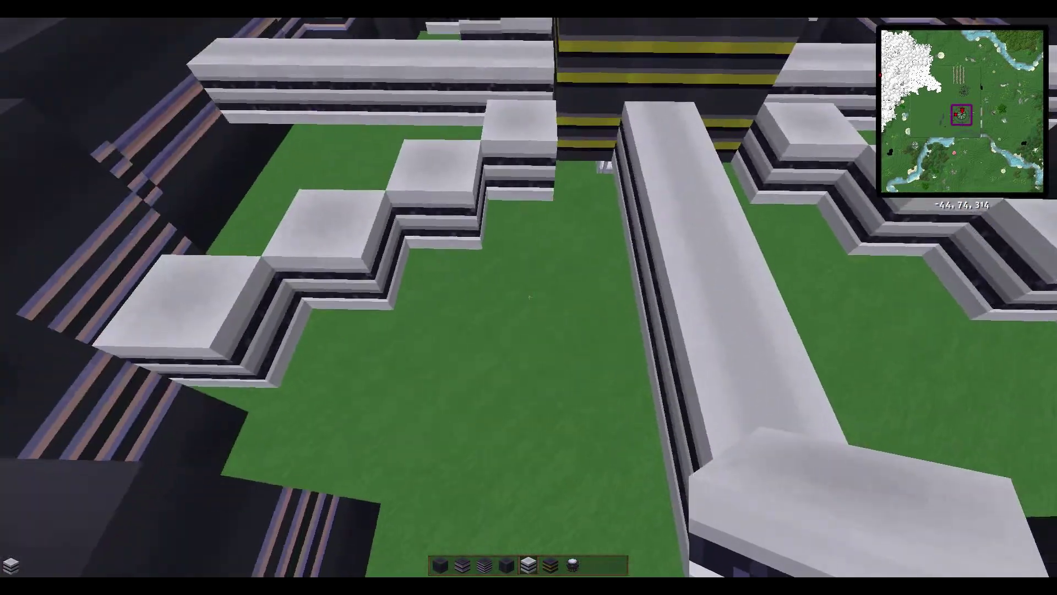
key(w)
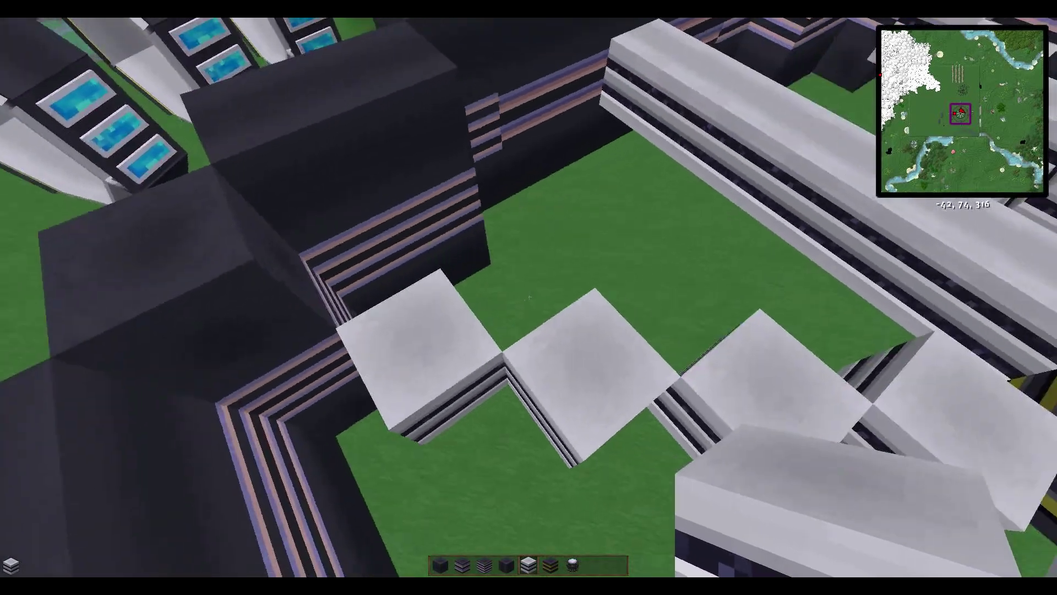
key(space)
key(w)
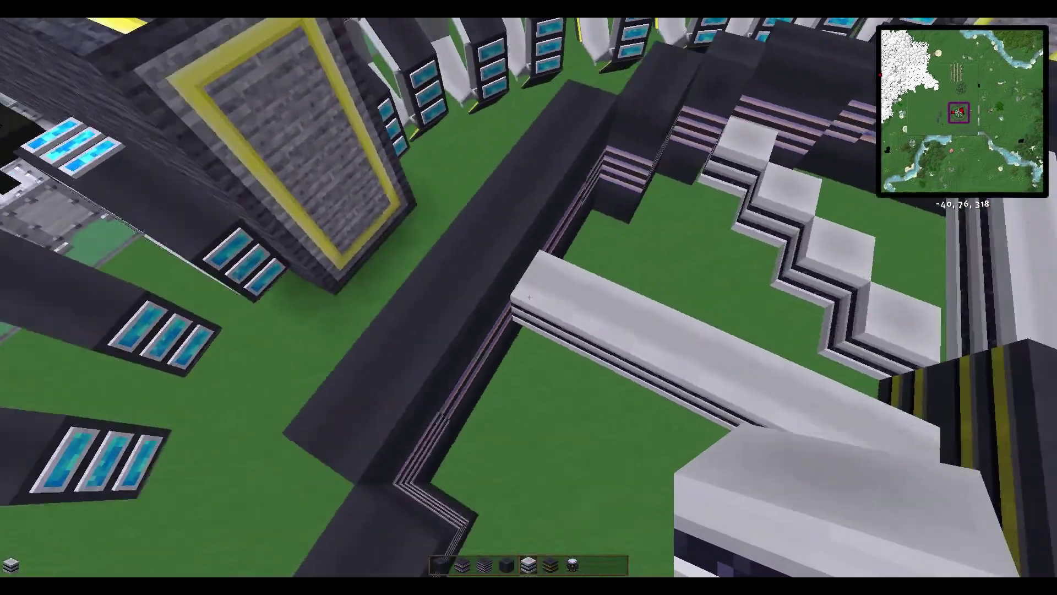
key(w)
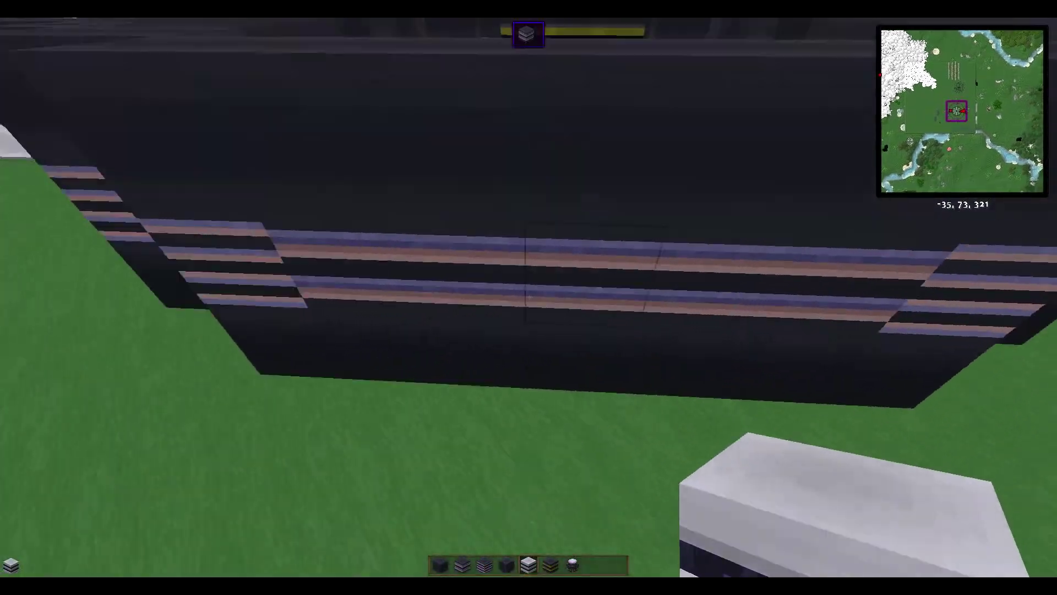
scroll(528, 296, up, 1)
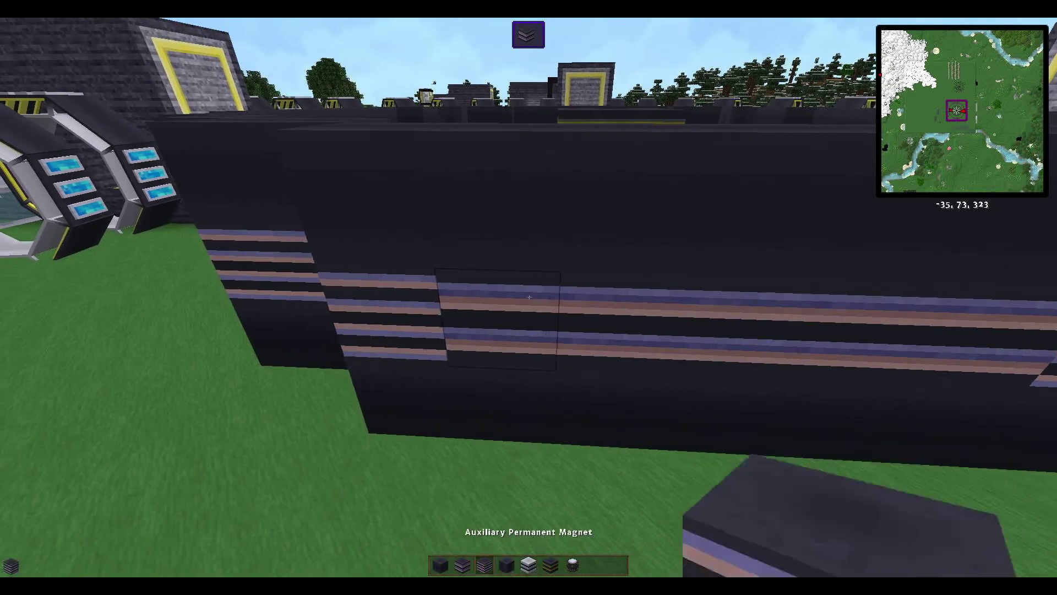
scroll(528, 296, up, 1)
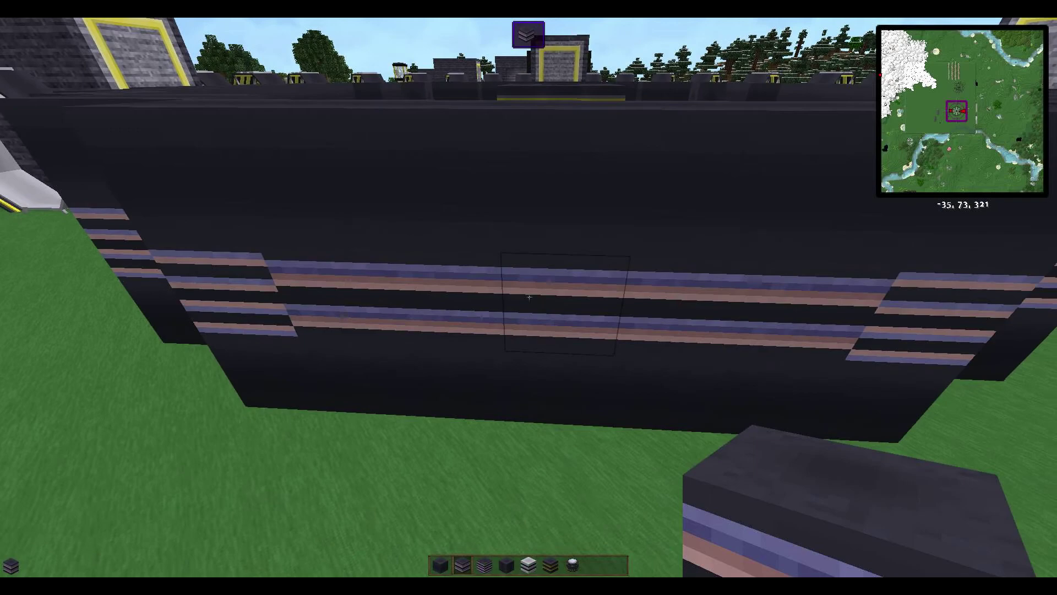
key(w)
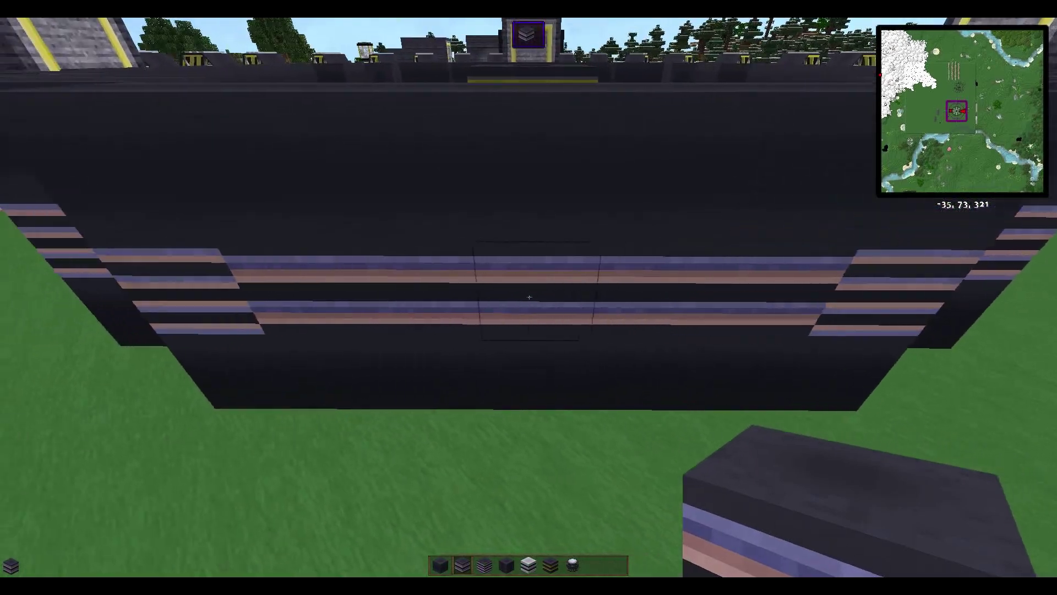
key(s)
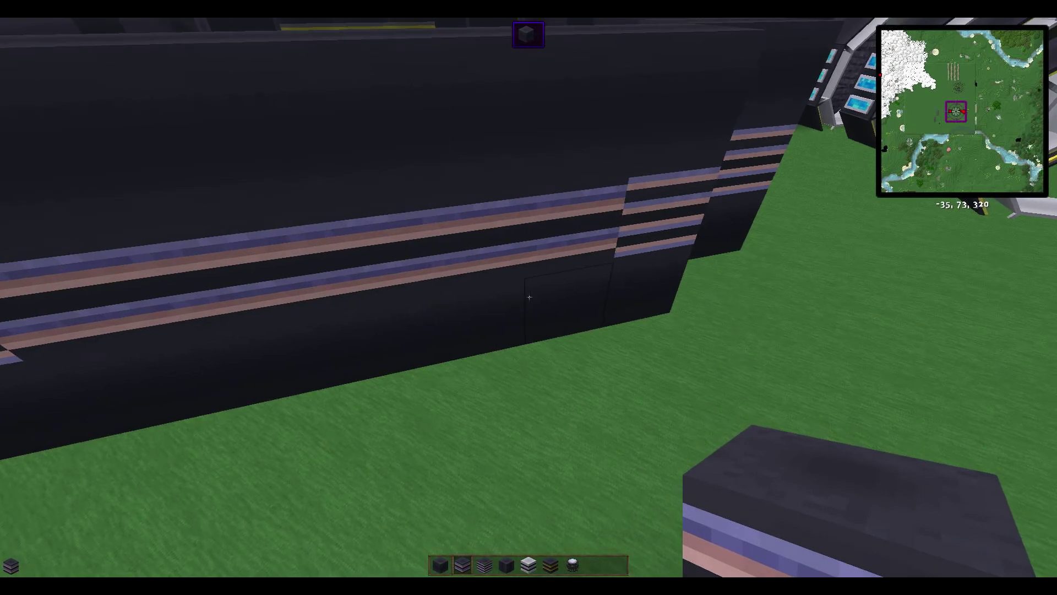
scroll(529, 298, up, 1)
scroll(528, 297, down, 1)
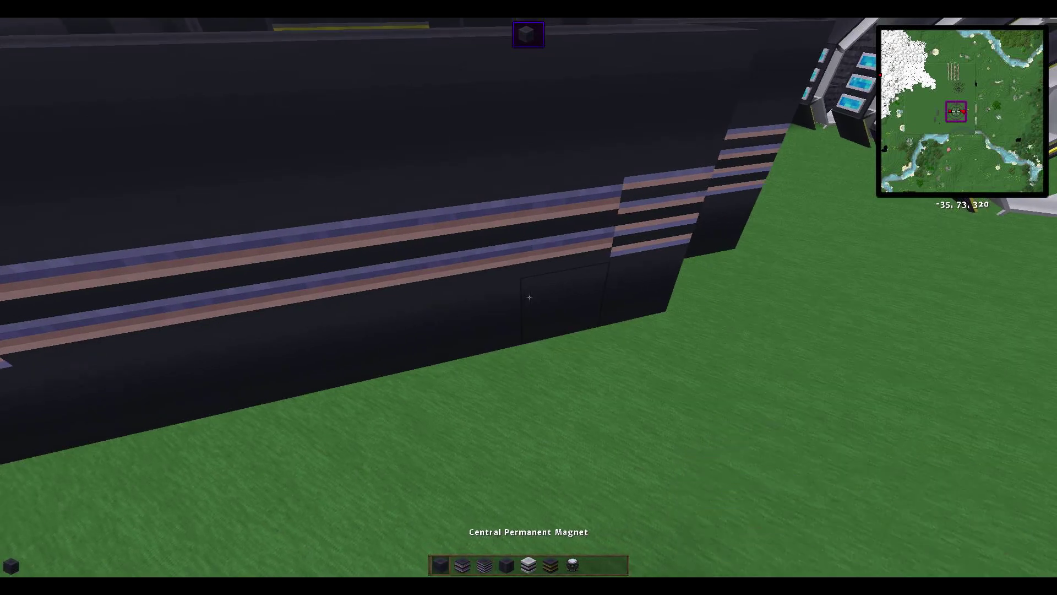
scroll(529, 298, up, 1)
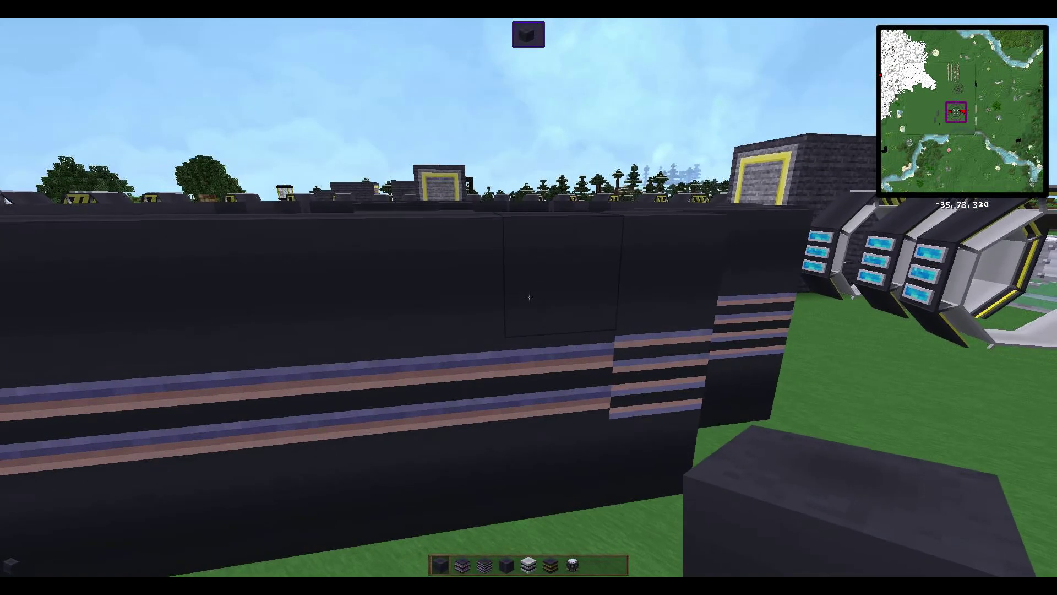
key(s)
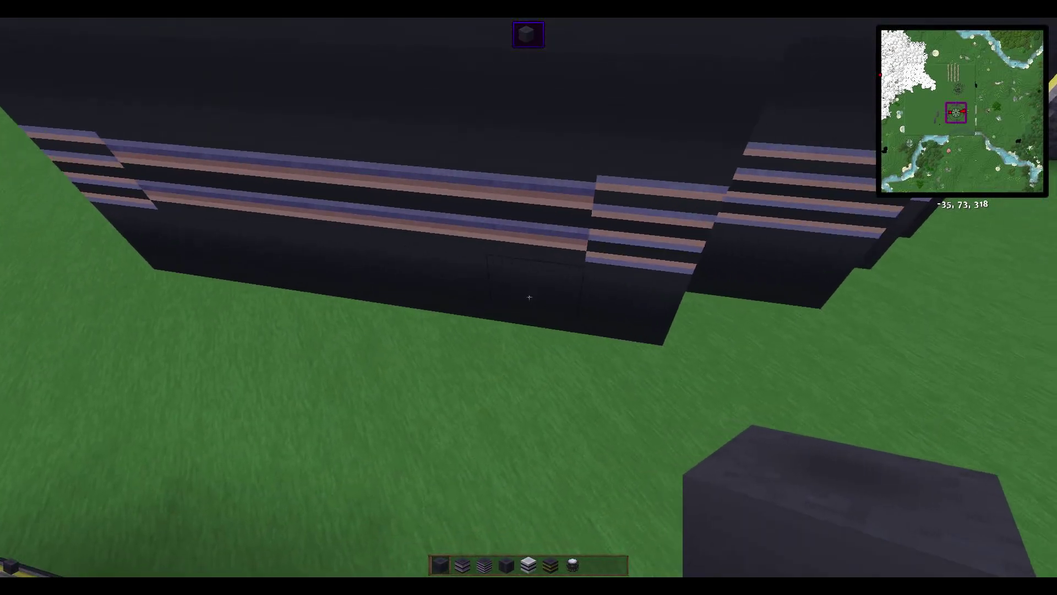
key(space)
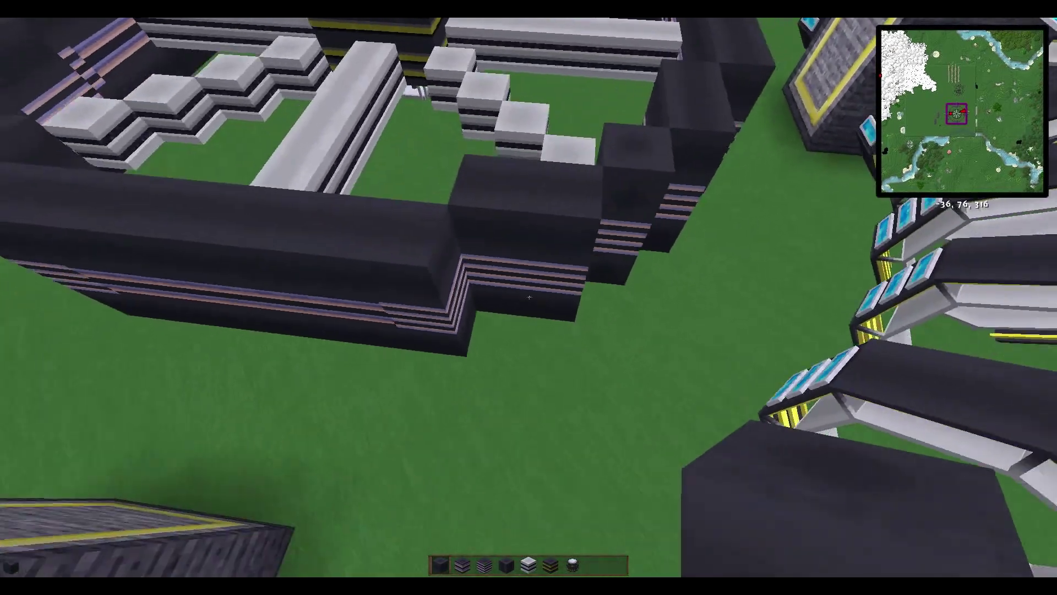
key(w)
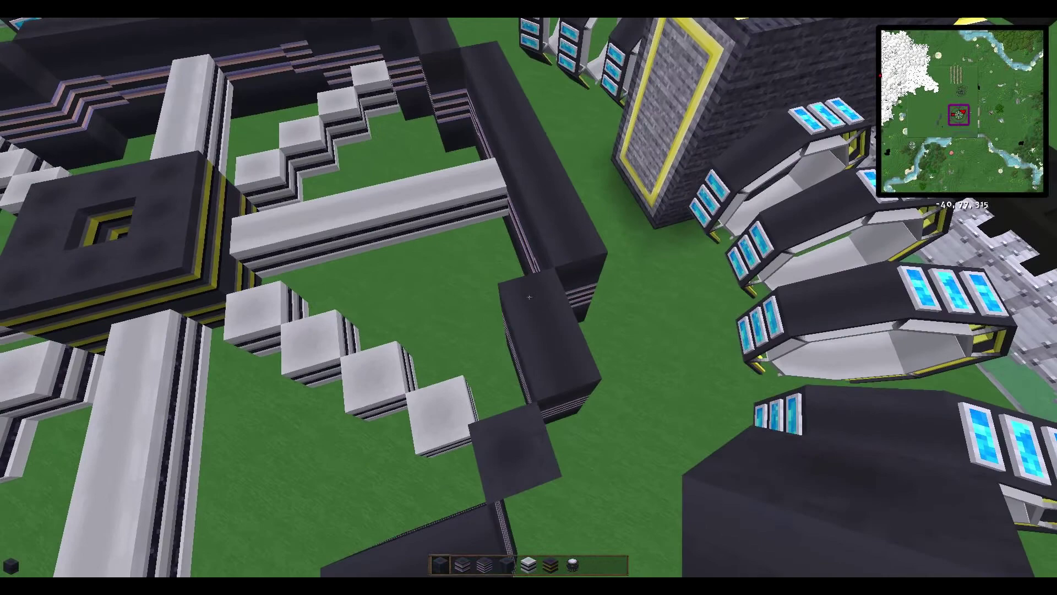
key(w)
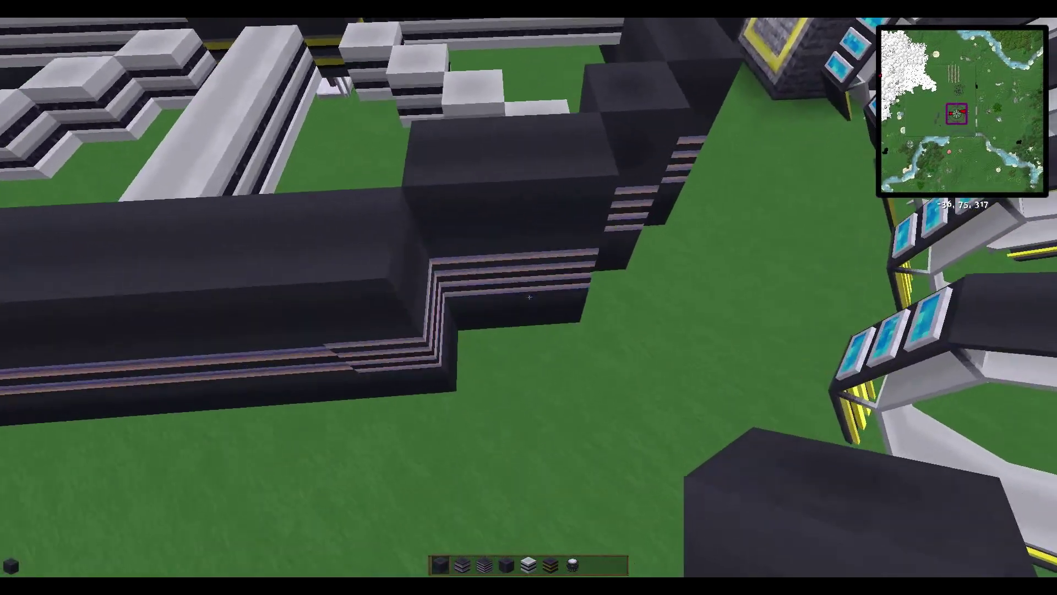
key(3)
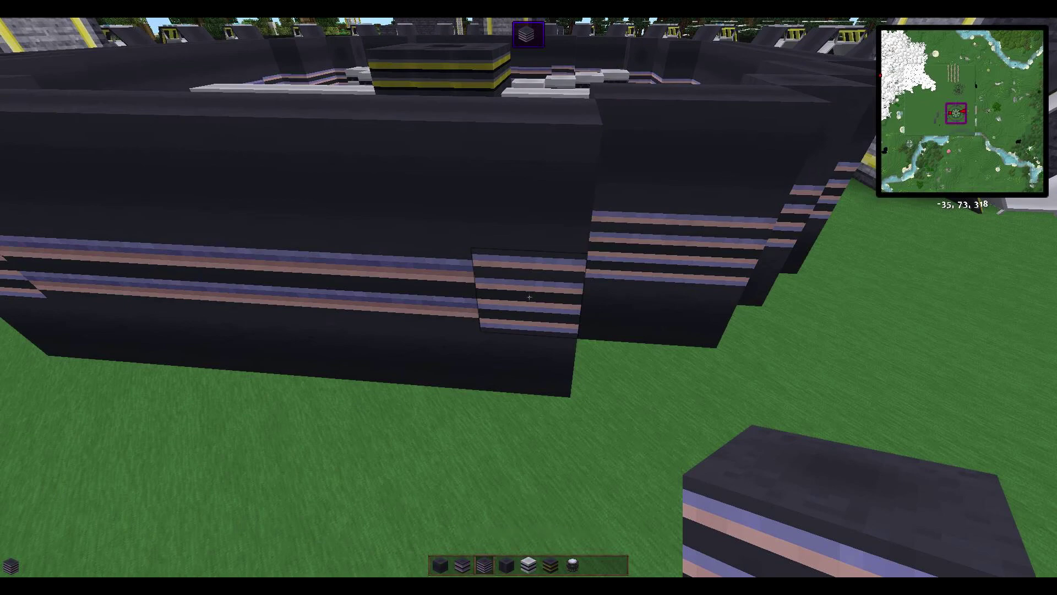
key(4)
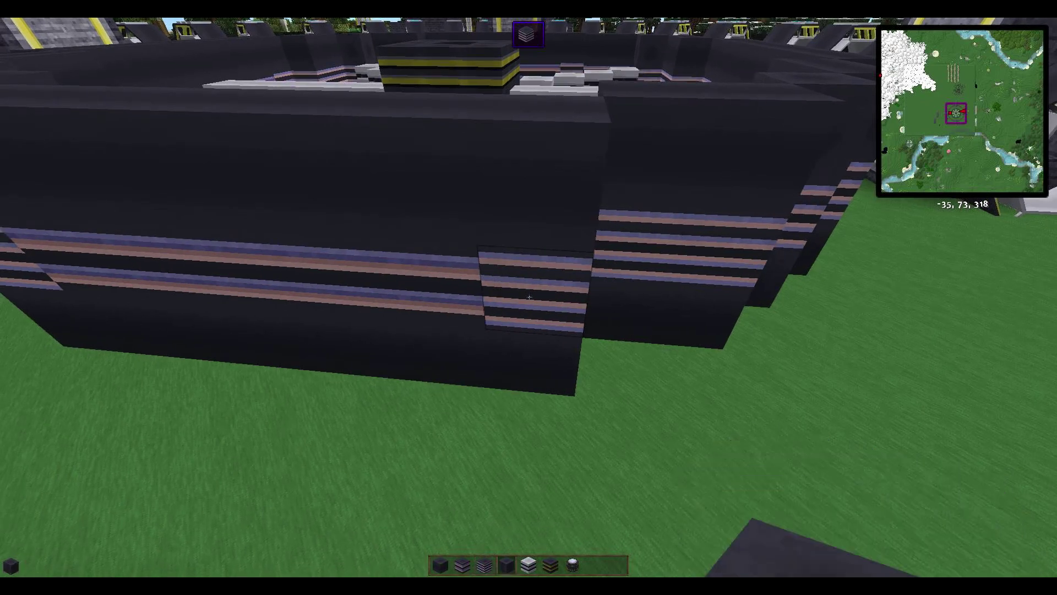